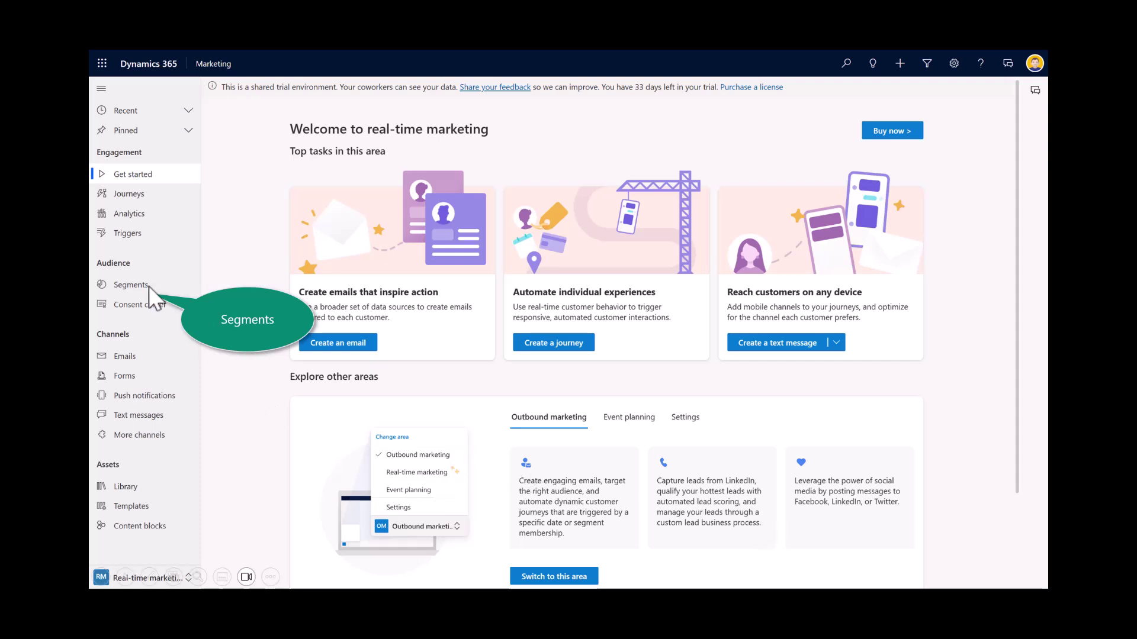
Step: Open a blank new contact segment form from the Segments list
click(132, 286)
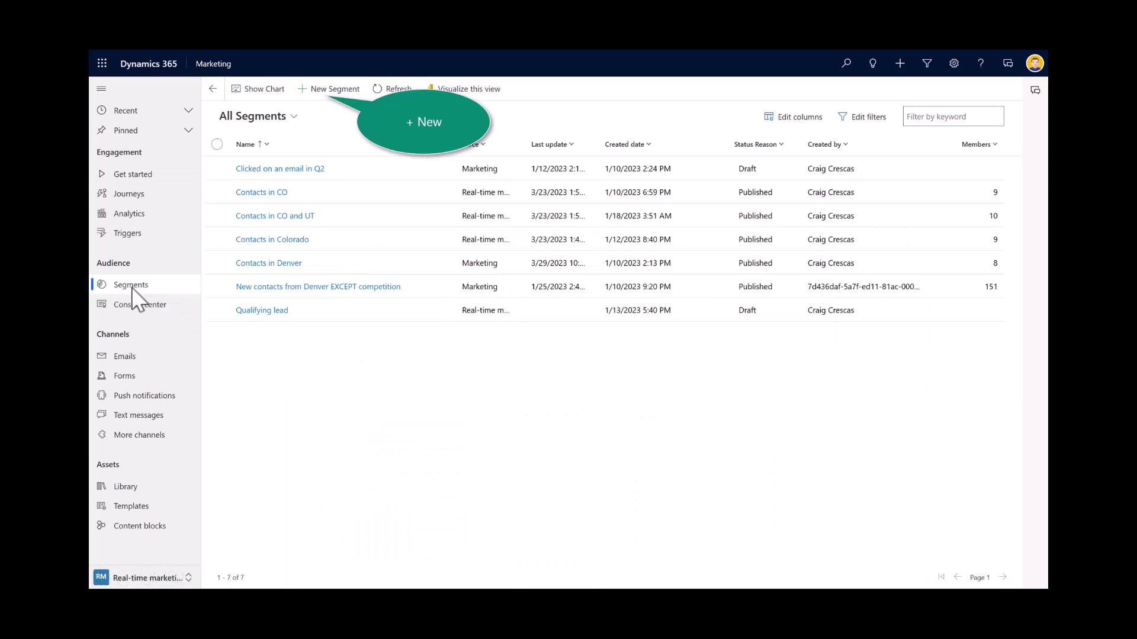
click(328, 90)
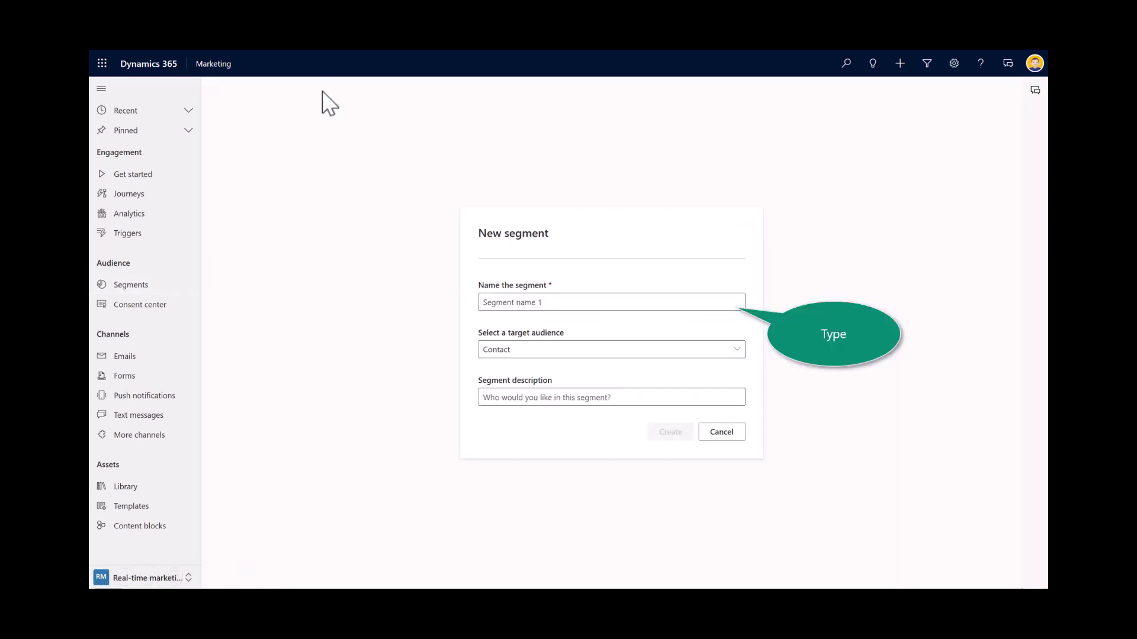
Step: Create segment 'Decision Makers' with description 'Contacts where job title is owner'
click(579, 303)
text(Decision Makers)
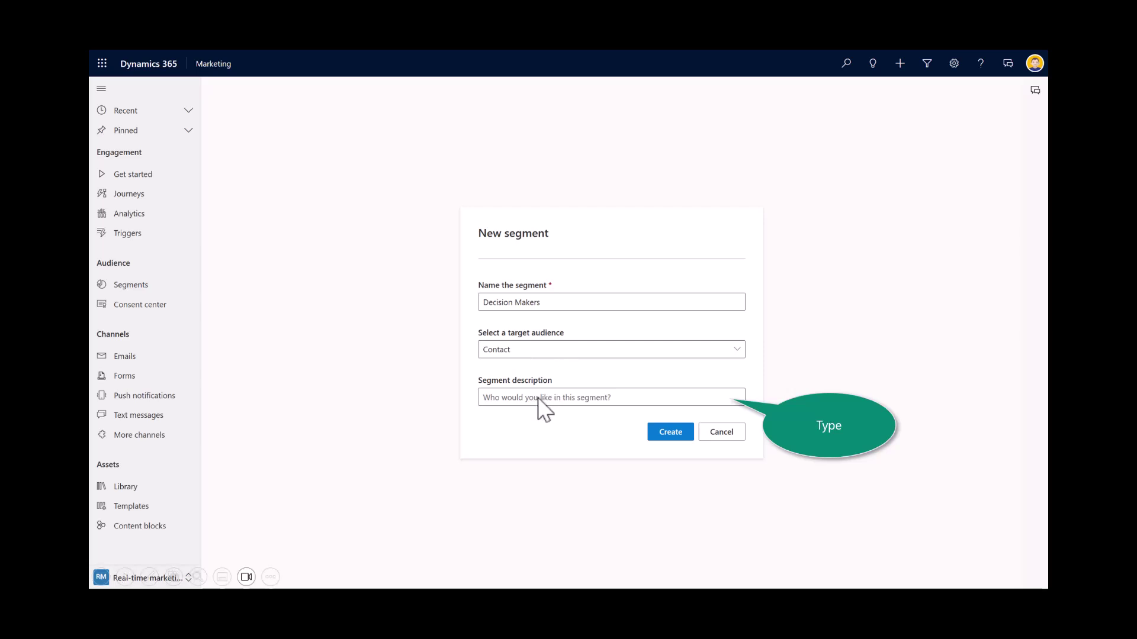
text(Contacts where job title is owner)
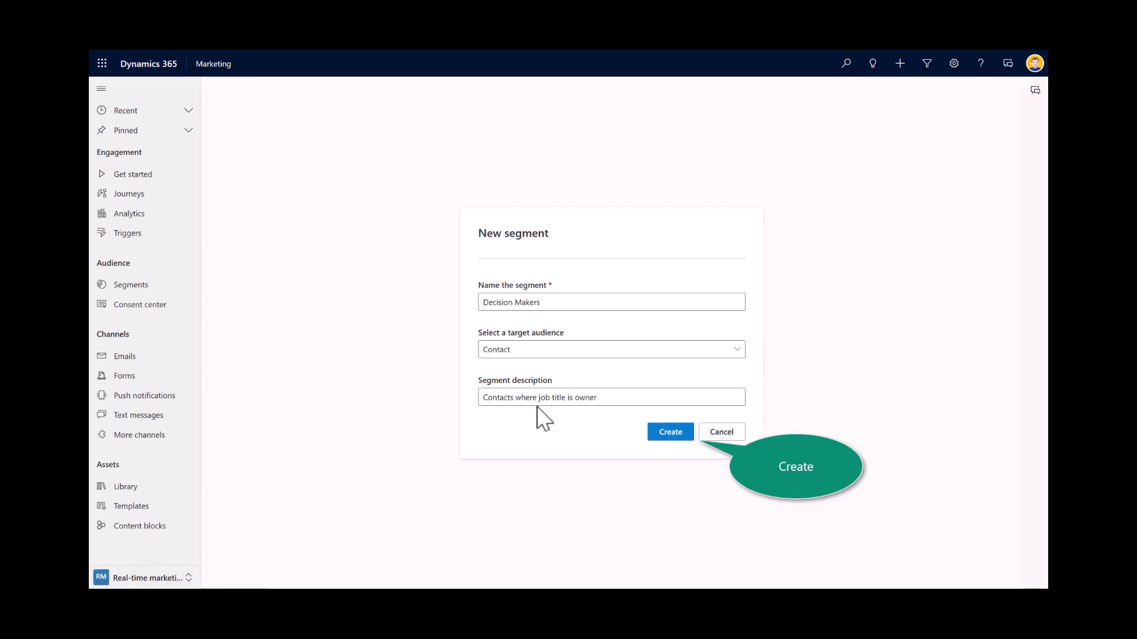
click(672, 434)
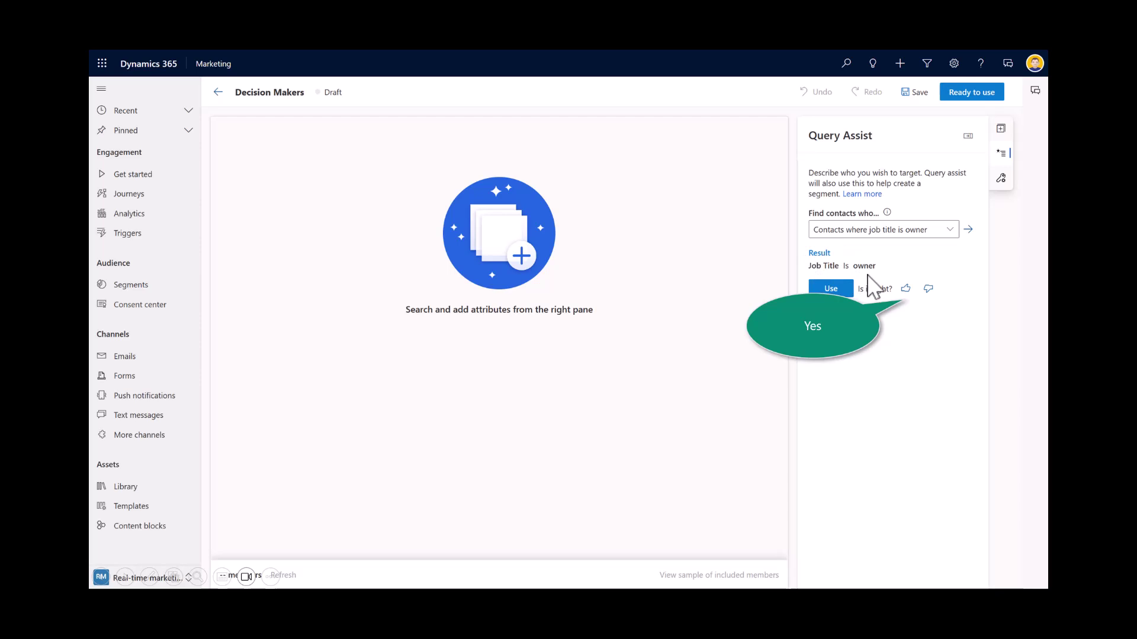
Step: Approve the Query Assist suggestion and apply Job Title Is owner as Group 1
click(906, 289)
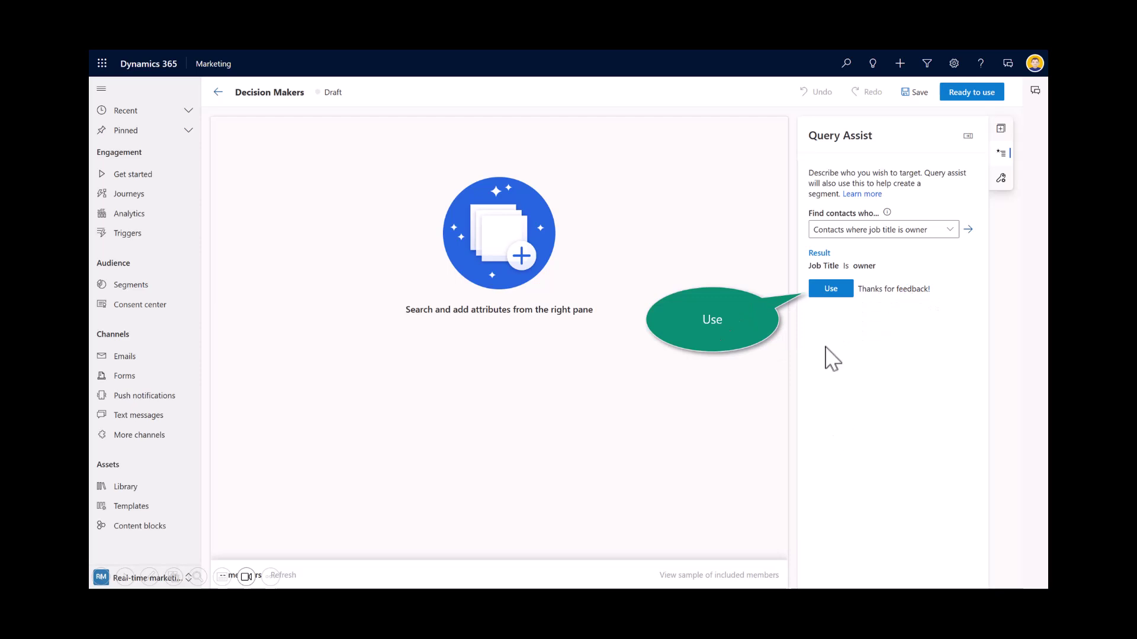
click(826, 289)
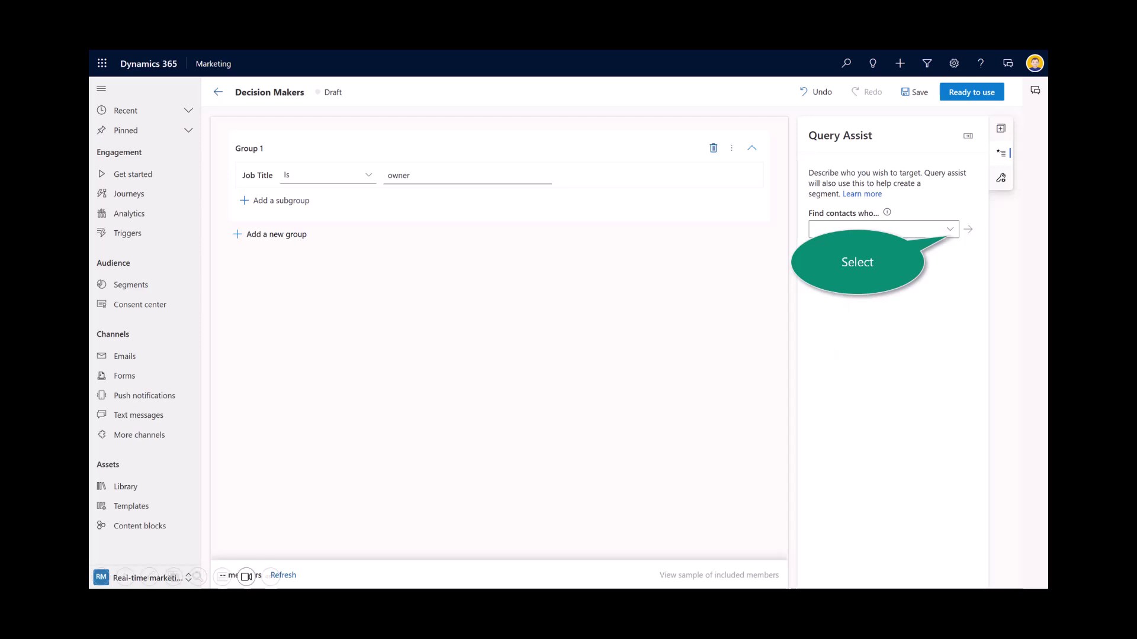
Step: Review the Find contacts suggestions, then save the Decision Makers segment
click(951, 230)
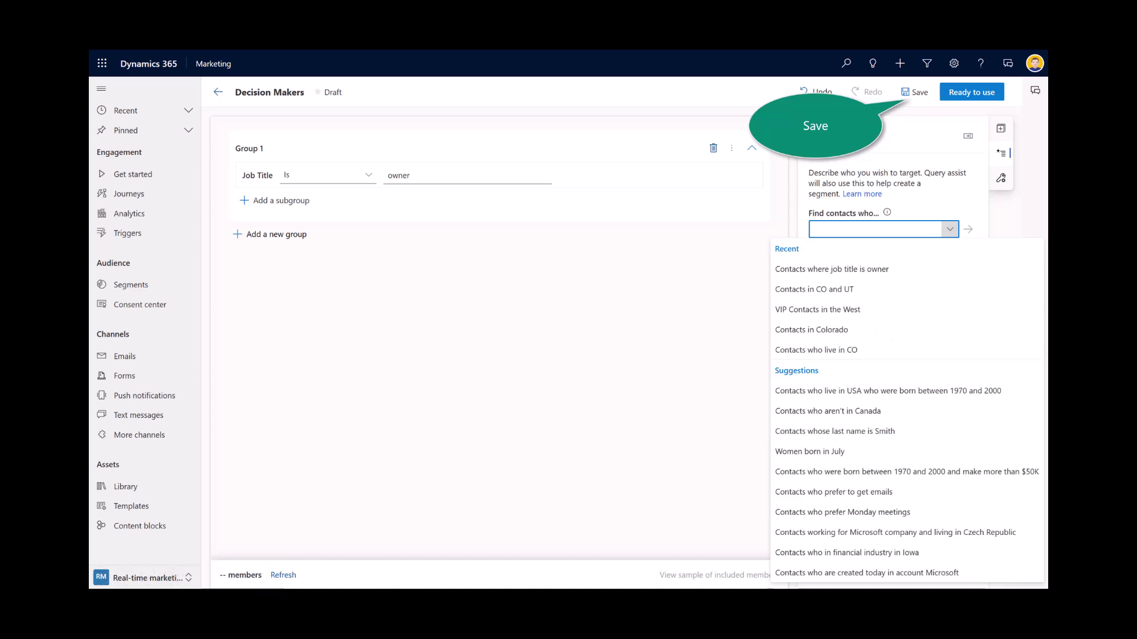
click(915, 93)
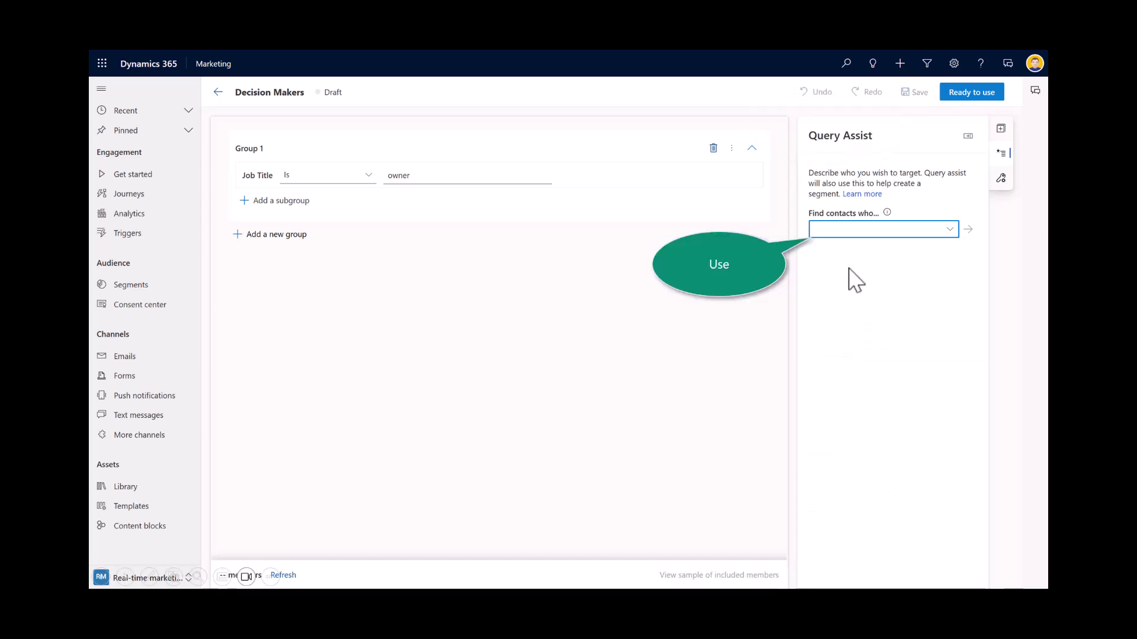
Step: Generate a practice-lead query and add Job Title Is practice lead as a new group
click(839, 230)
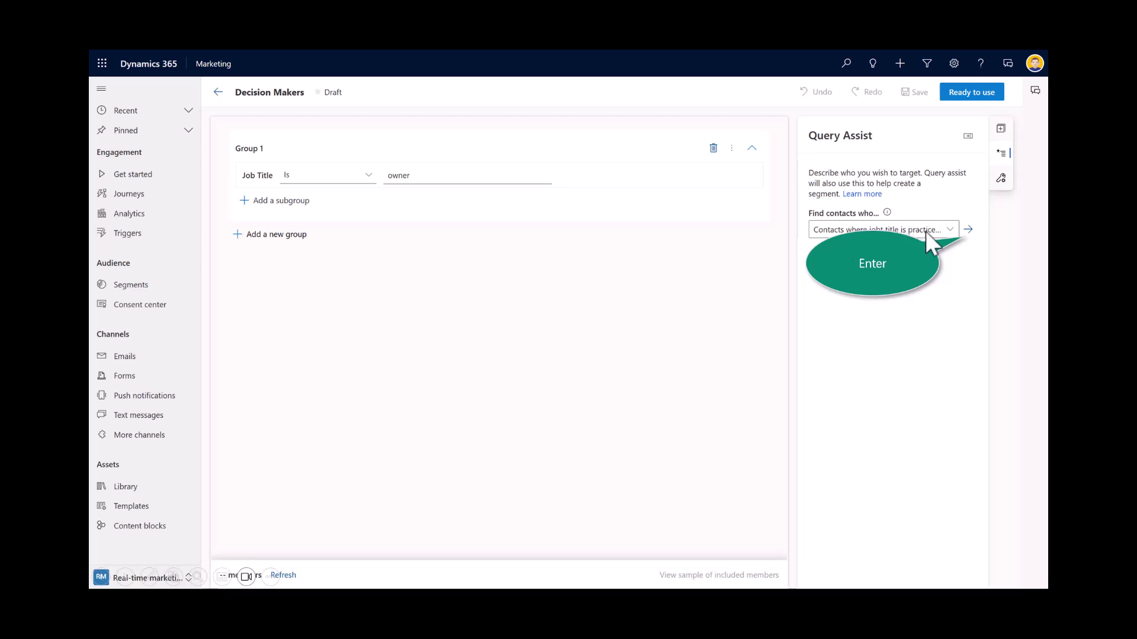
click(969, 230)
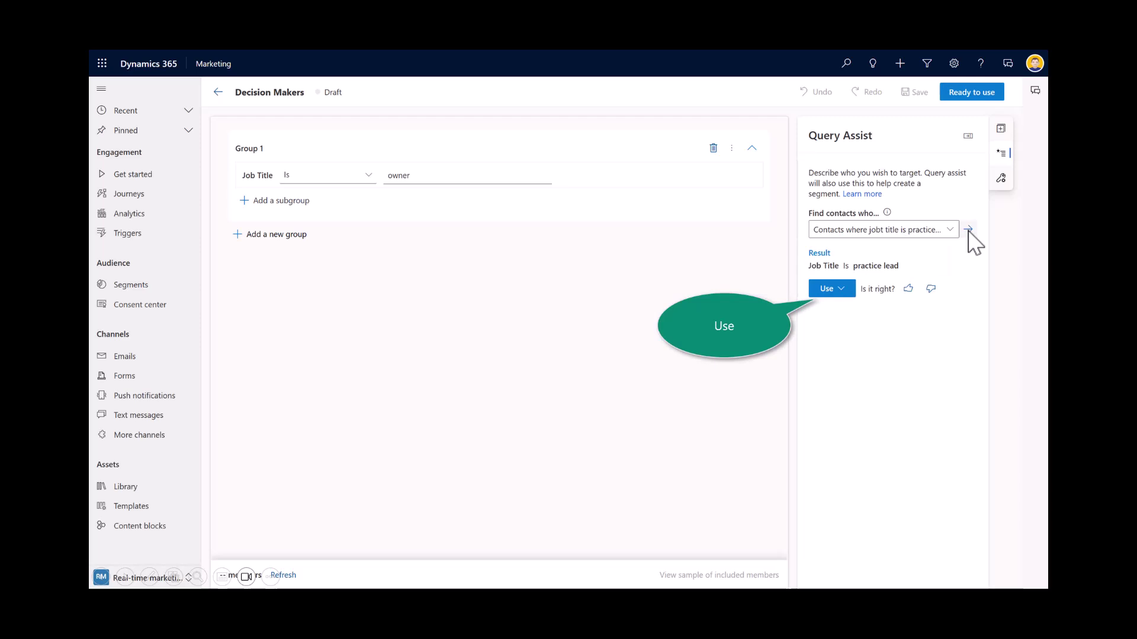
click(832, 290)
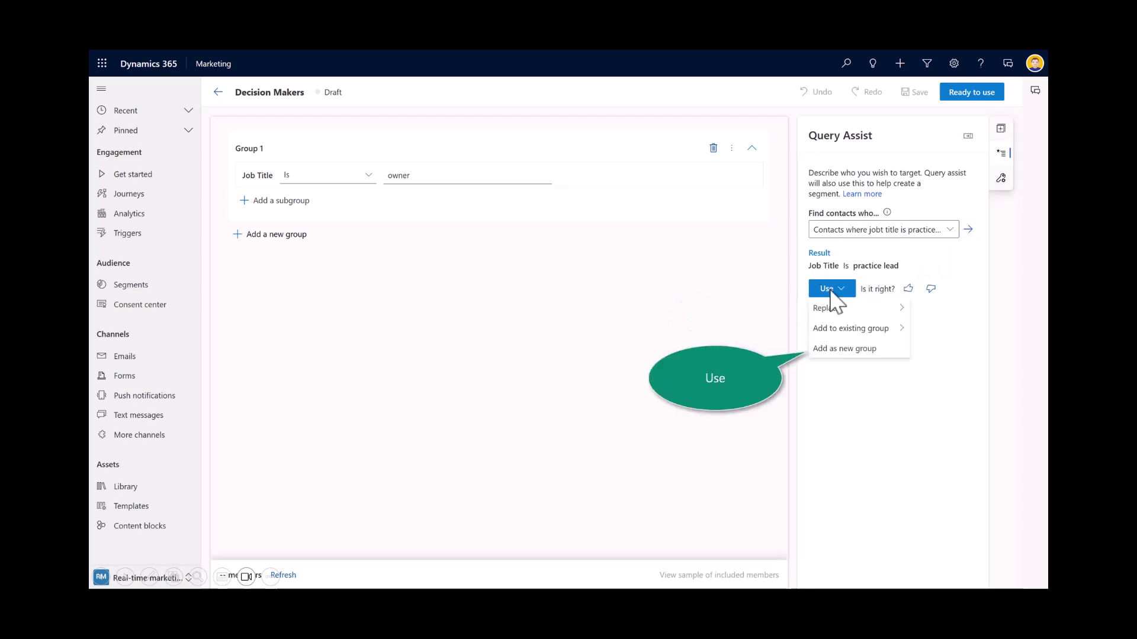
click(853, 349)
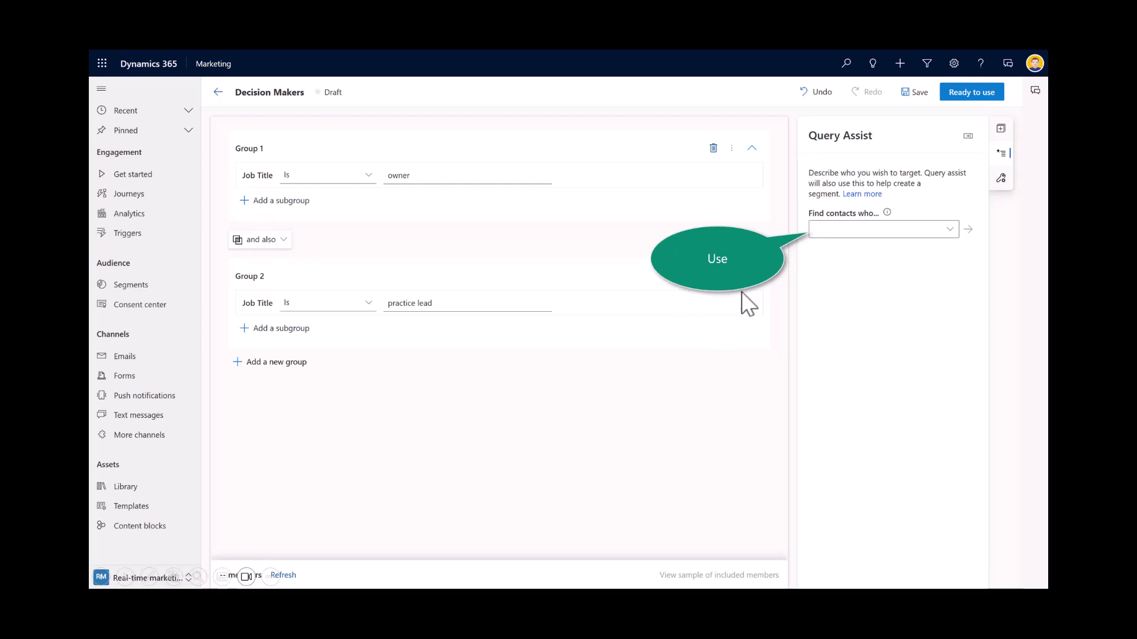
click(838, 230)
text(Prefer dark roast coffee)
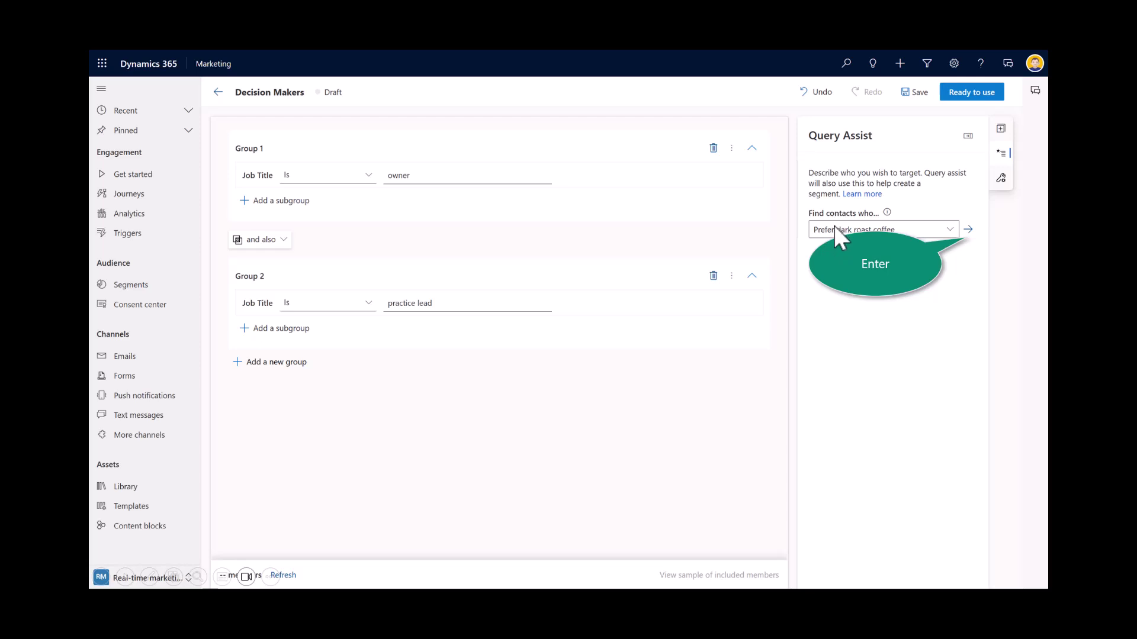
click(966, 230)
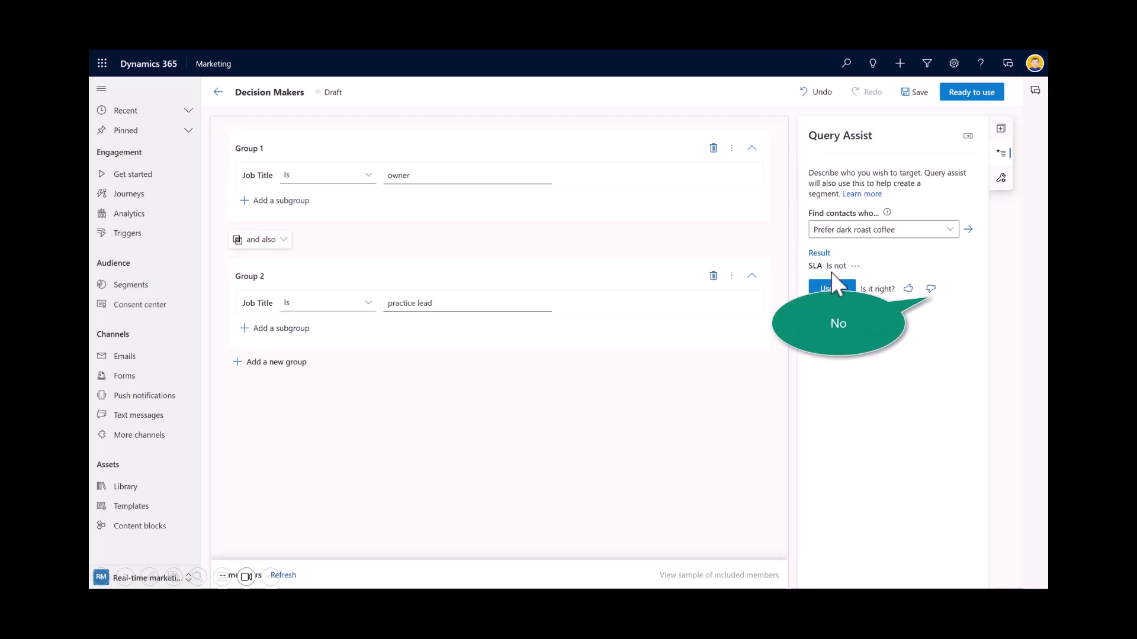
click(931, 289)
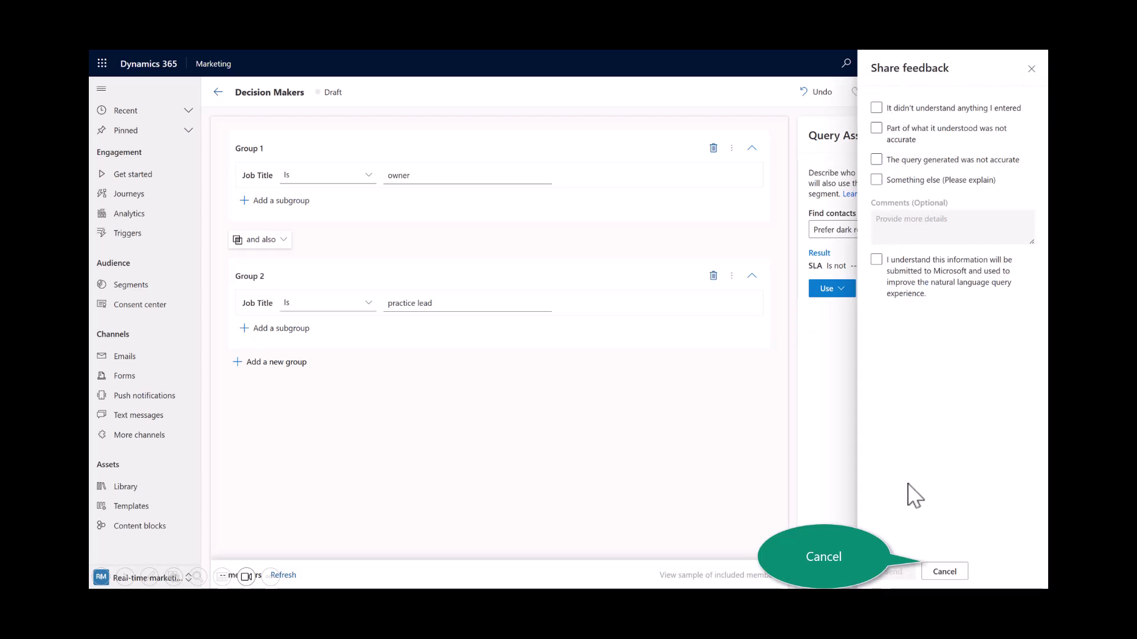
click(945, 573)
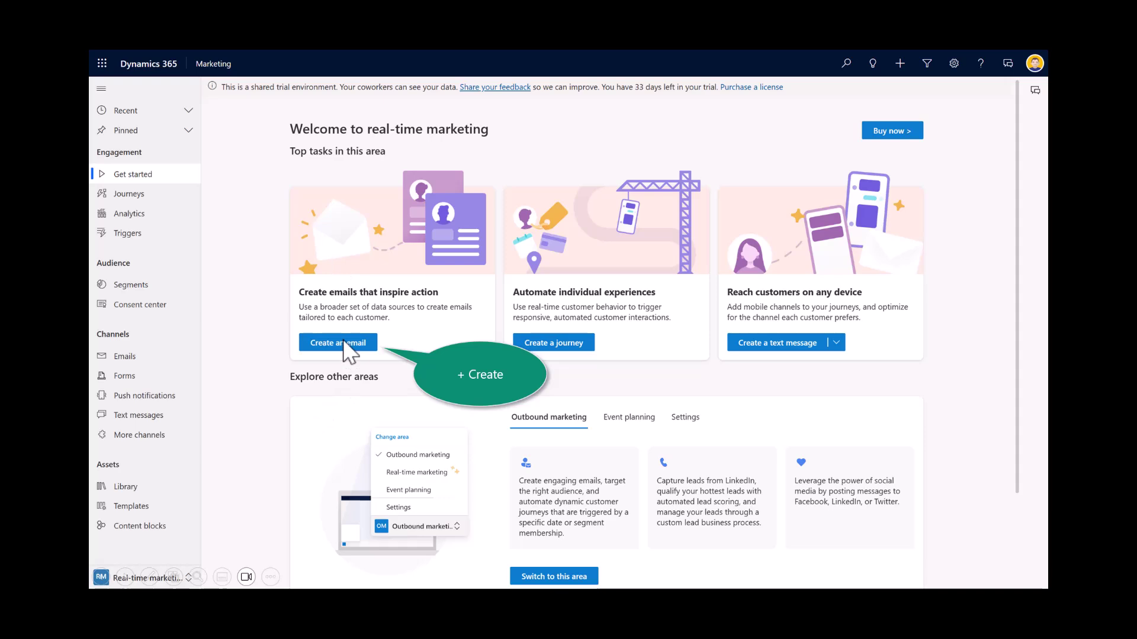
Step: Start a new marketing email based on the 1 column centered template
click(343, 342)
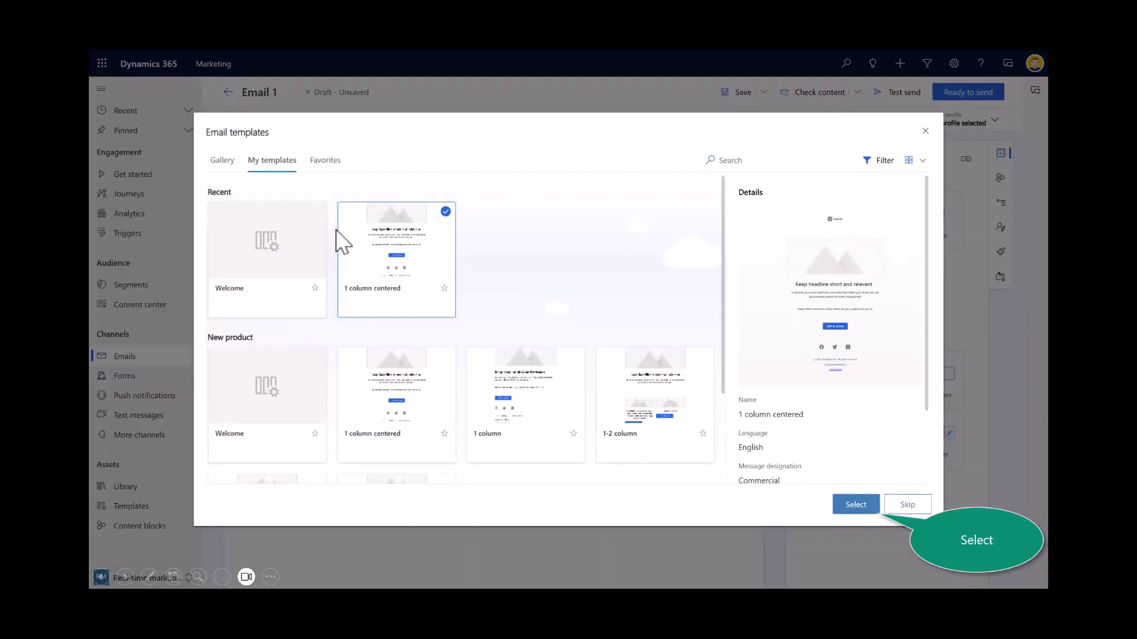
click(856, 504)
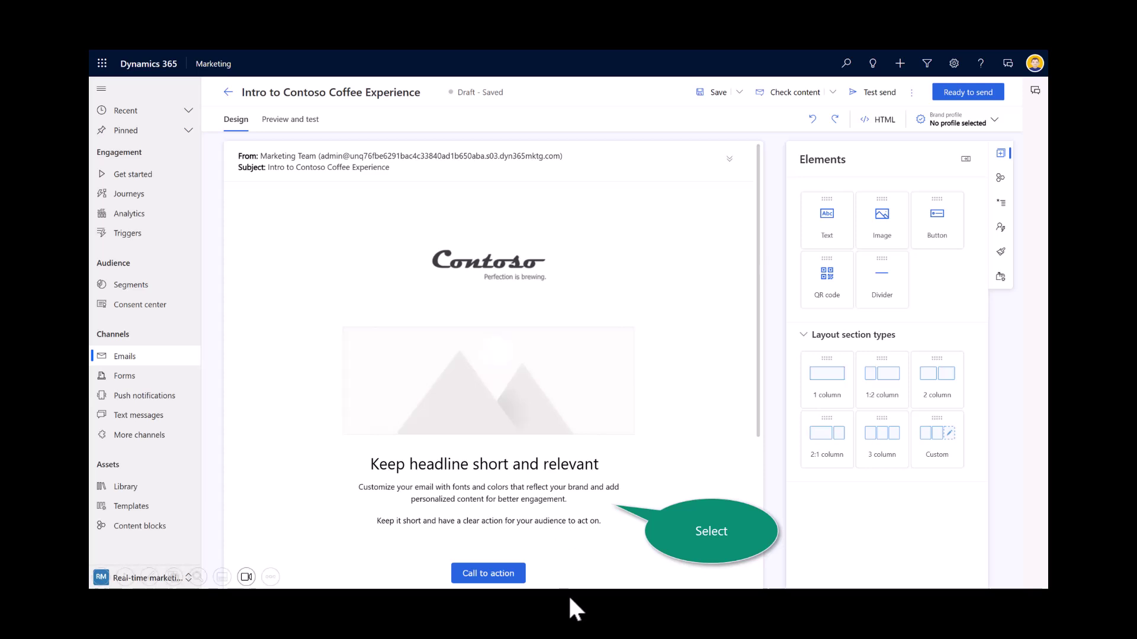
Step: Open content ideas for the body text and add fourth key point 'Try our espresso machines'
click(566, 513)
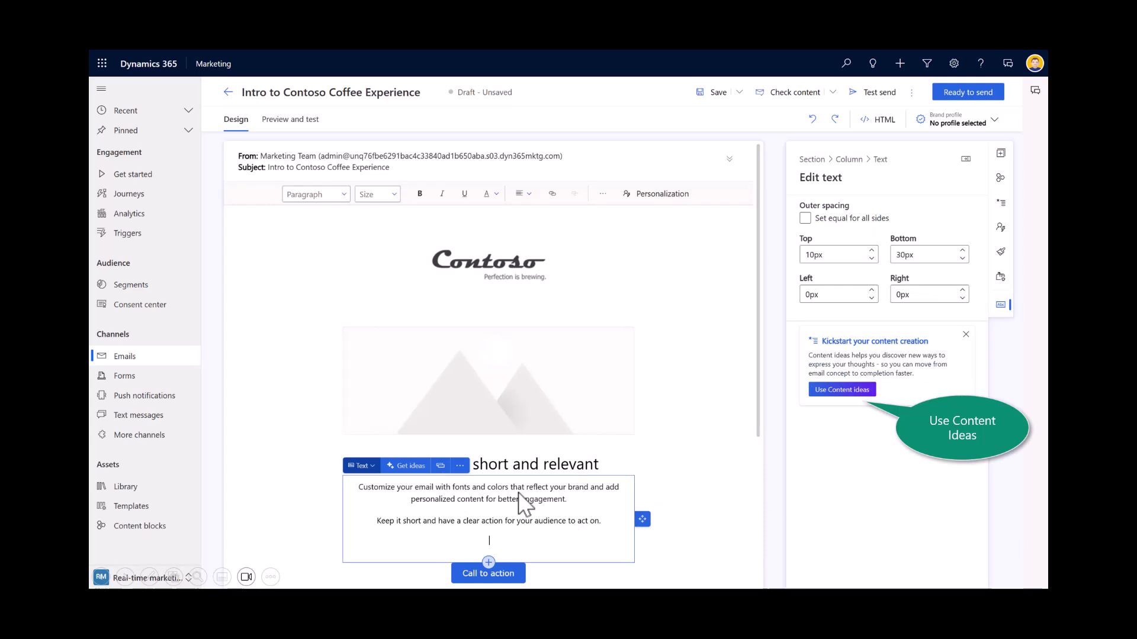
click(839, 390)
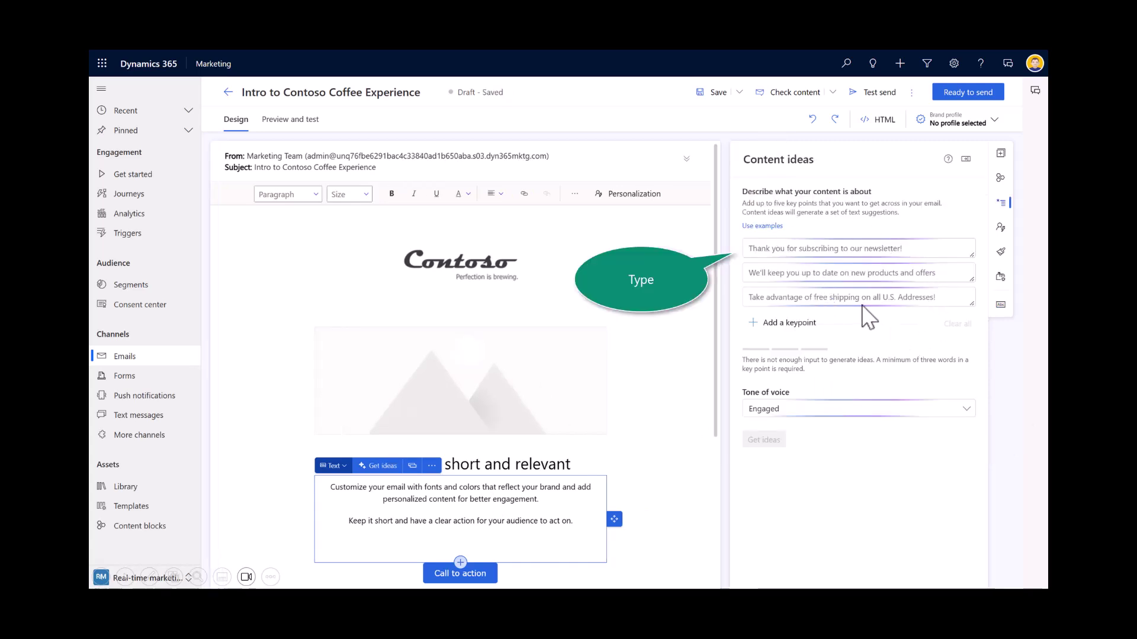
click(780, 257)
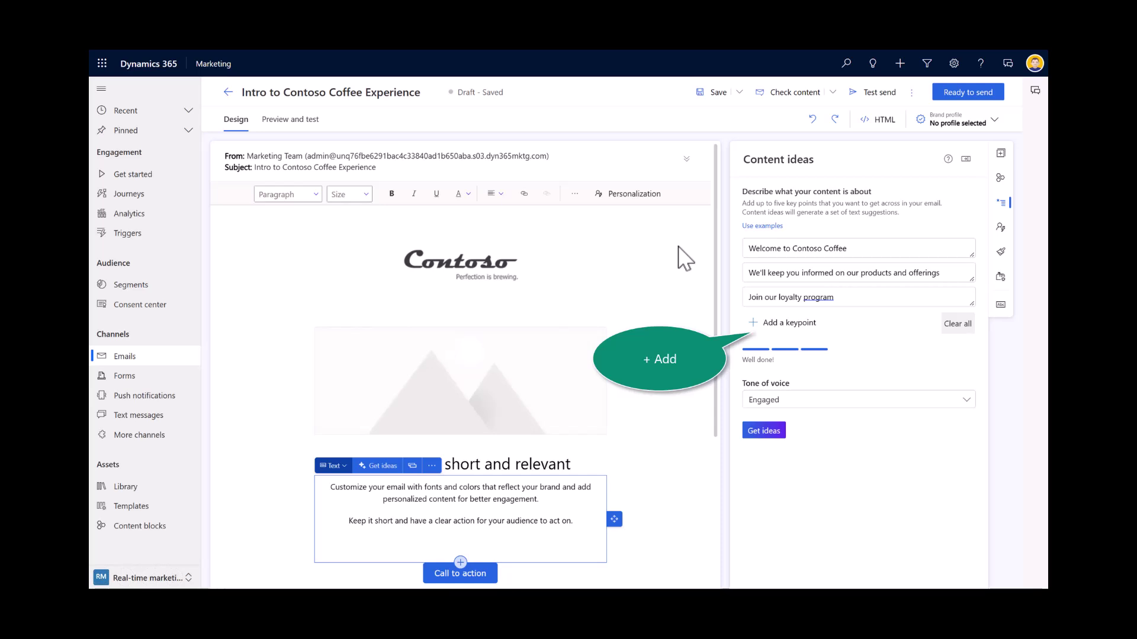
click(777, 323)
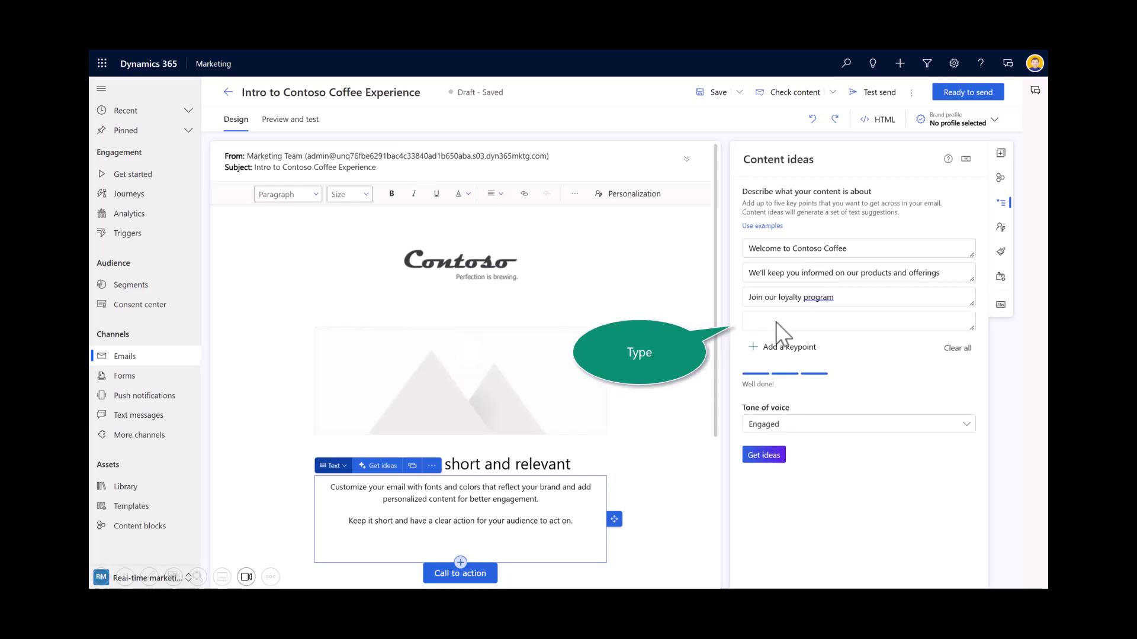
text(Try our espresso machines)
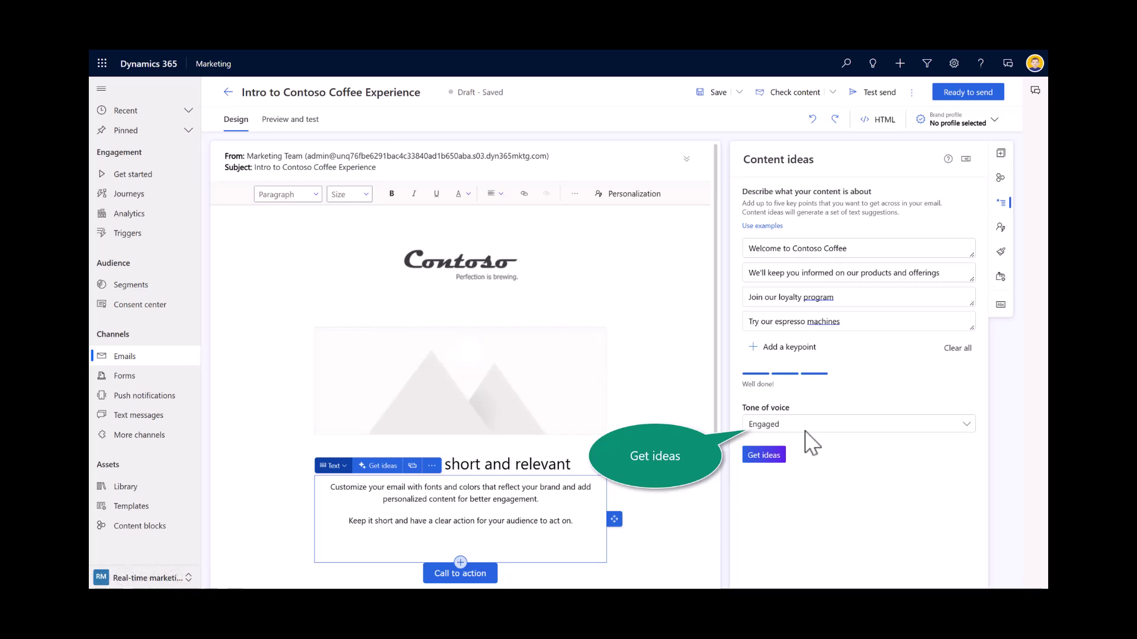
Step: Set the content ideas tone of voice to Engaged
click(773, 425)
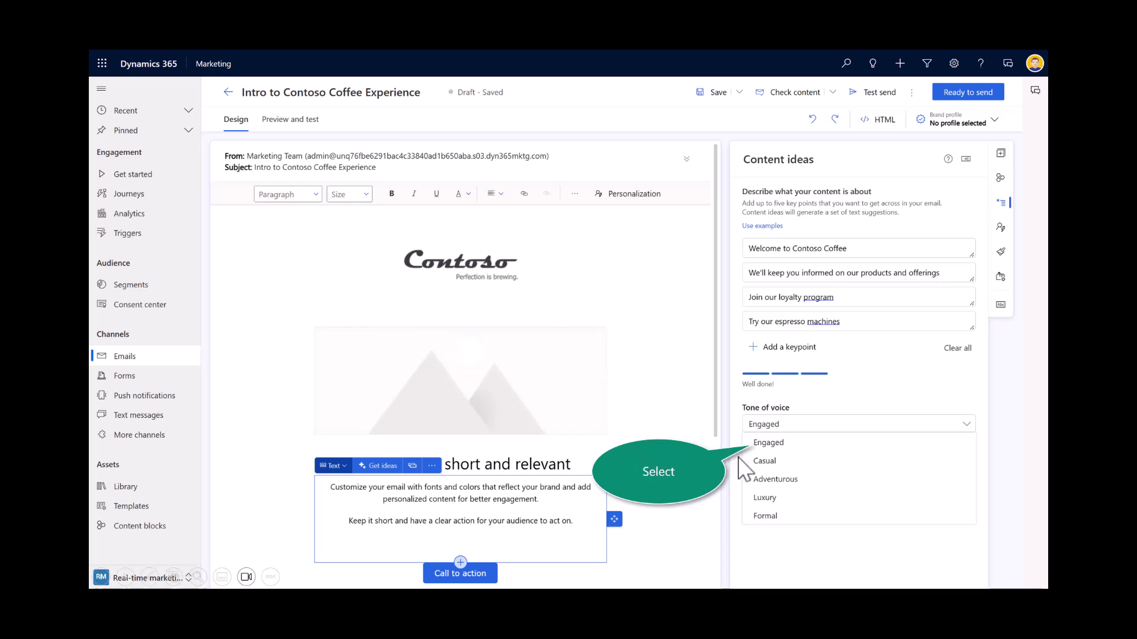
click(765, 445)
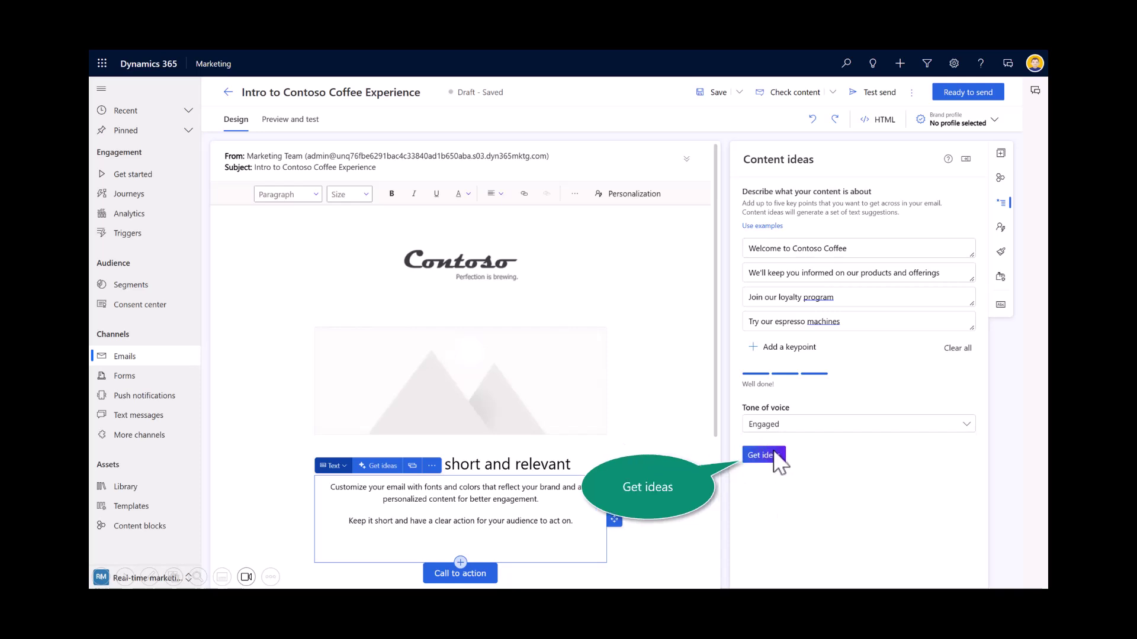
Step: Generate text ideas from the four key points and browse the suggestions
click(777, 465)
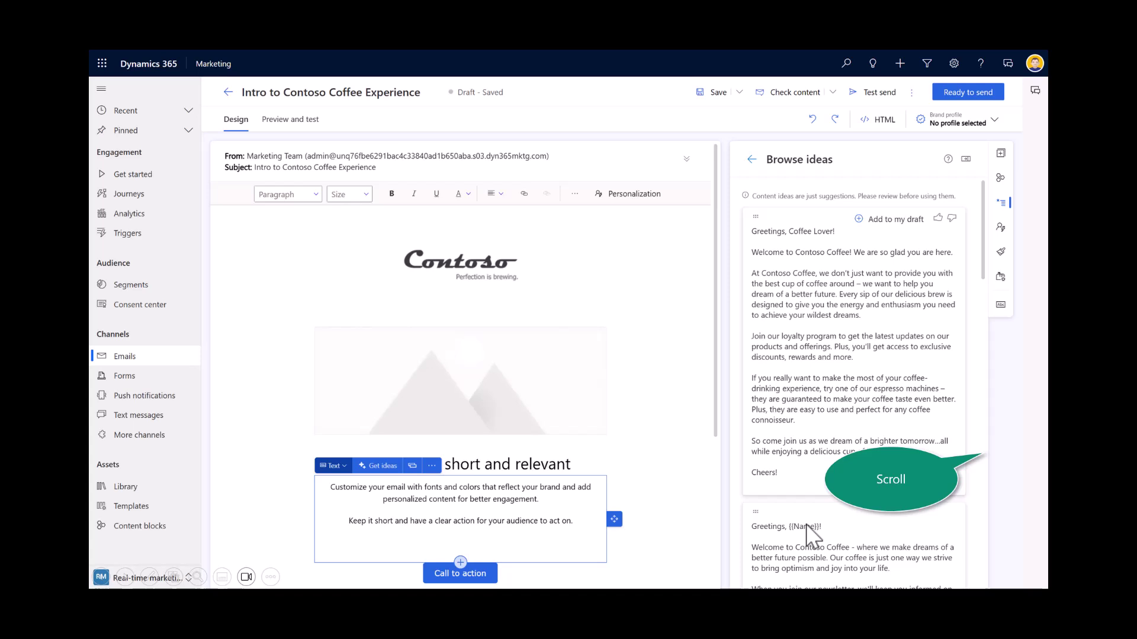
scroll(977, 524, down, 5)
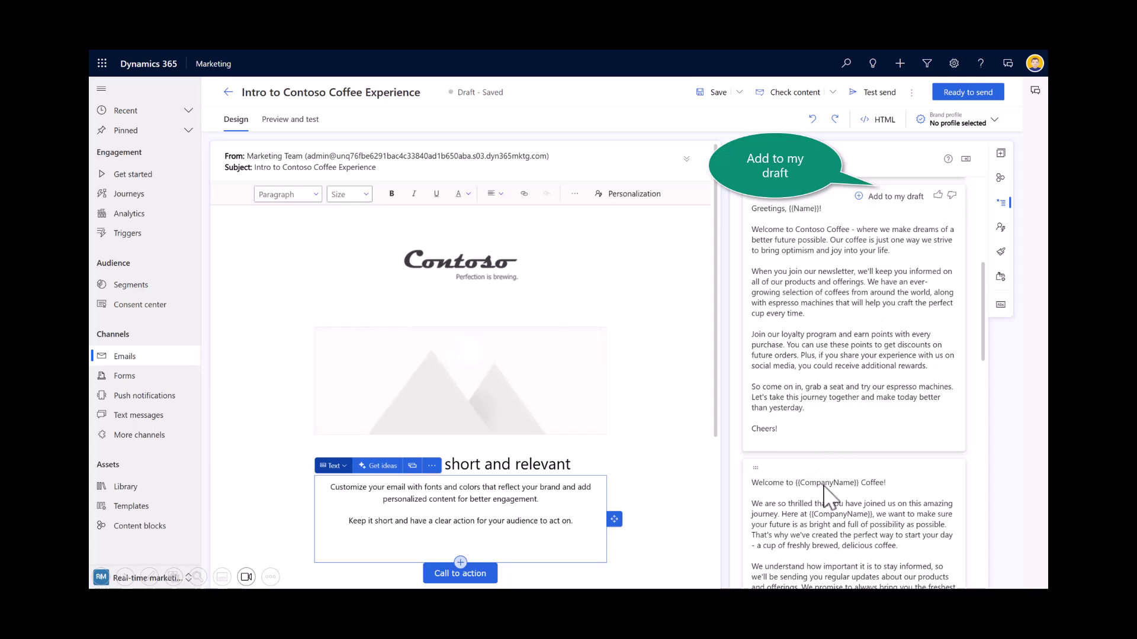
Step: Insert the 'Greetings, {{Name}}!' idea into the body, move that block up, open More tools
click(878, 198)
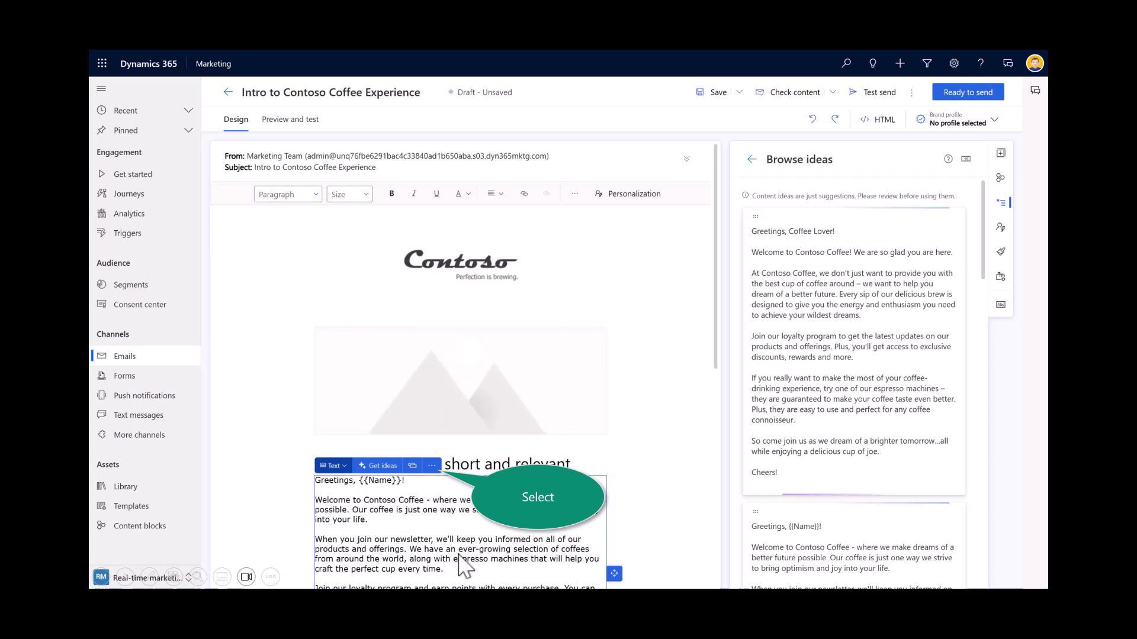
click(432, 467)
click(454, 389)
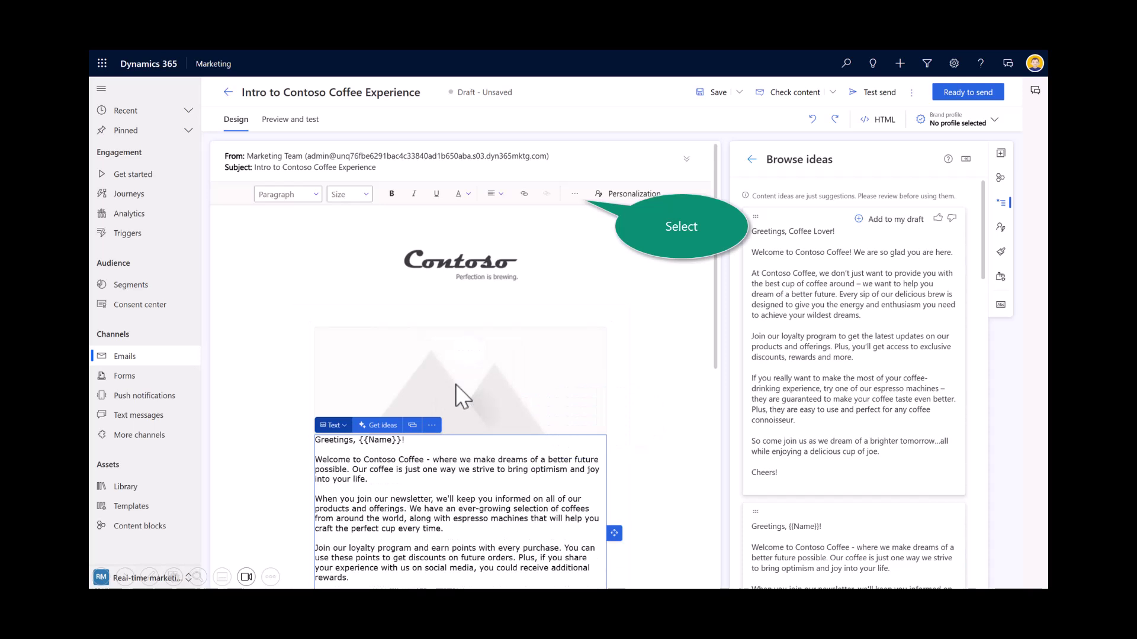
click(575, 195)
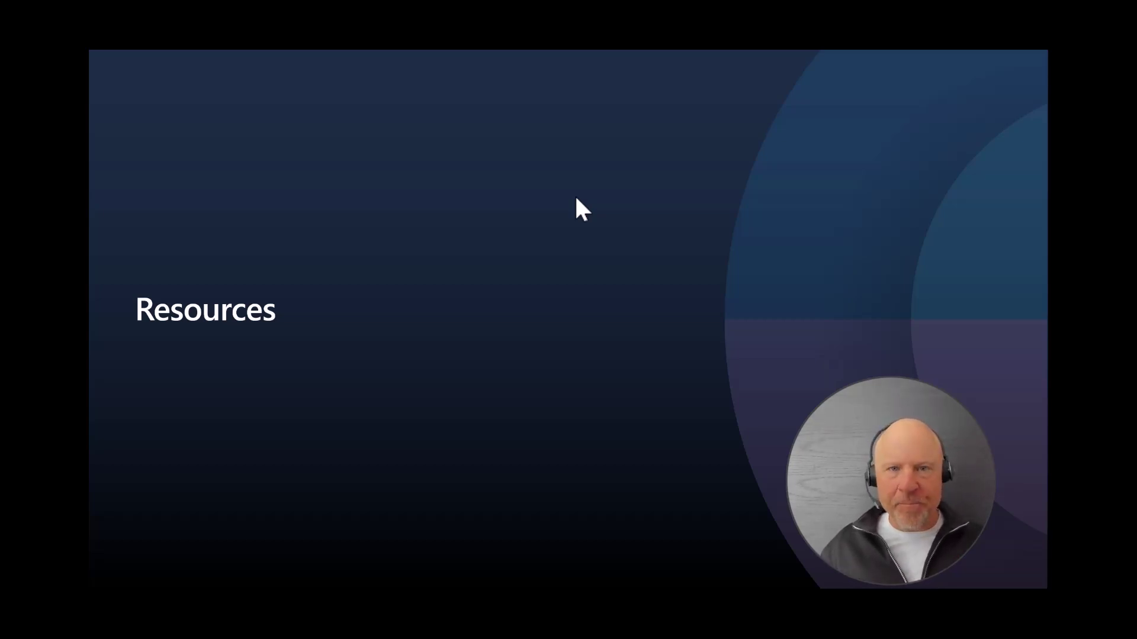
Step: Switch from the Resources slide to the Microsoft Learn article on AI content ideas for emails
key(alt+Tab)
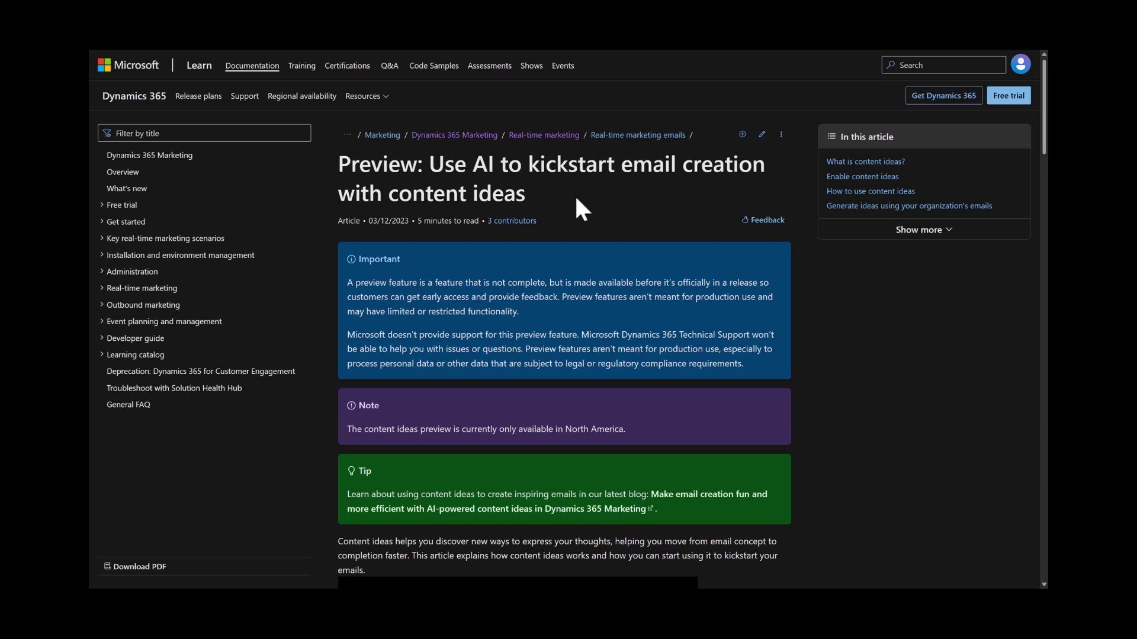
Step: Scroll the article down to the 'Generate ideas using your organization's emails' section
scroll(576, 199, down, 9)
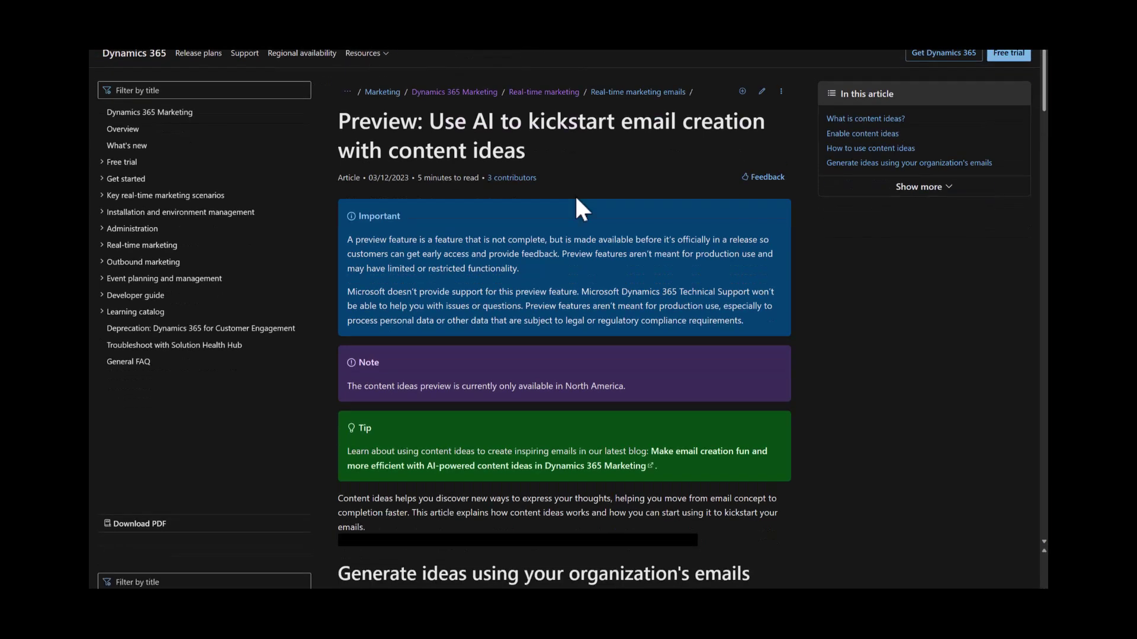